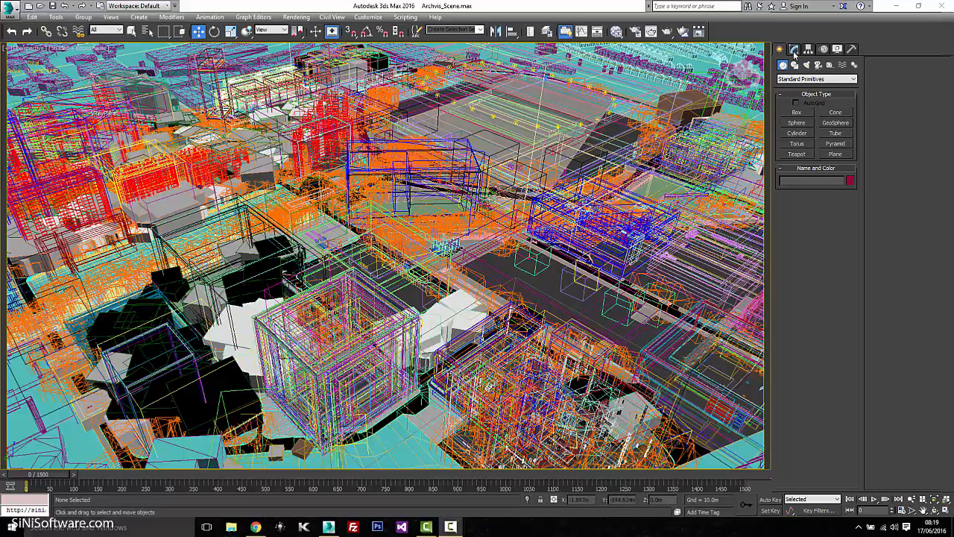
Launch the ForenSic 0.75 scene cleaner from the Utilities panel.
{"action": "left_click", "coordinate": [851, 48]}
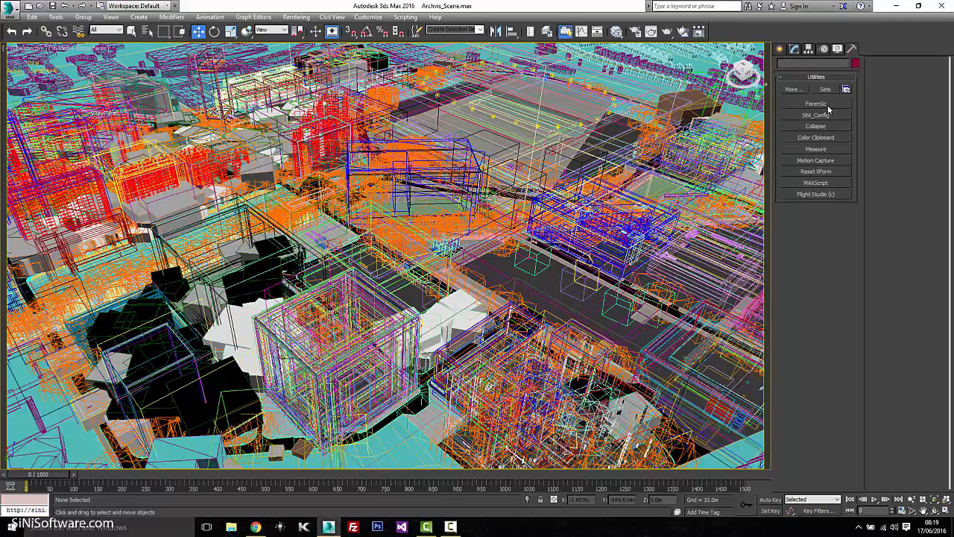
{"action": "left_click", "coordinate": [825, 106]}
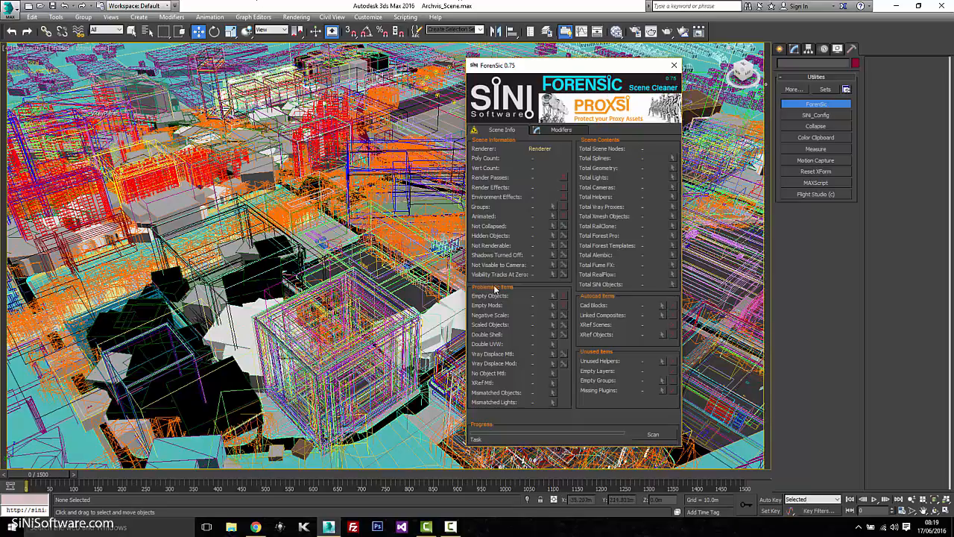
Scan the scene with ForenSic, reporting 12431 scene nodes and 143 CAD blocks.
{"action": "left_click", "coordinate": [661, 435]}
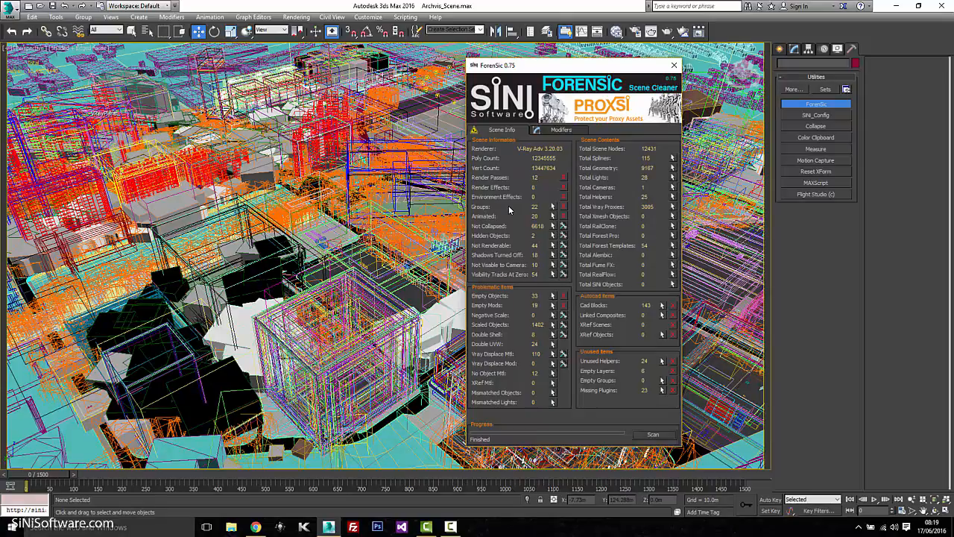
Select the 12 objects lacking a material via ForenSic's No Object Mtl entry.
{"action": "left_click", "coordinate": [552, 373]}
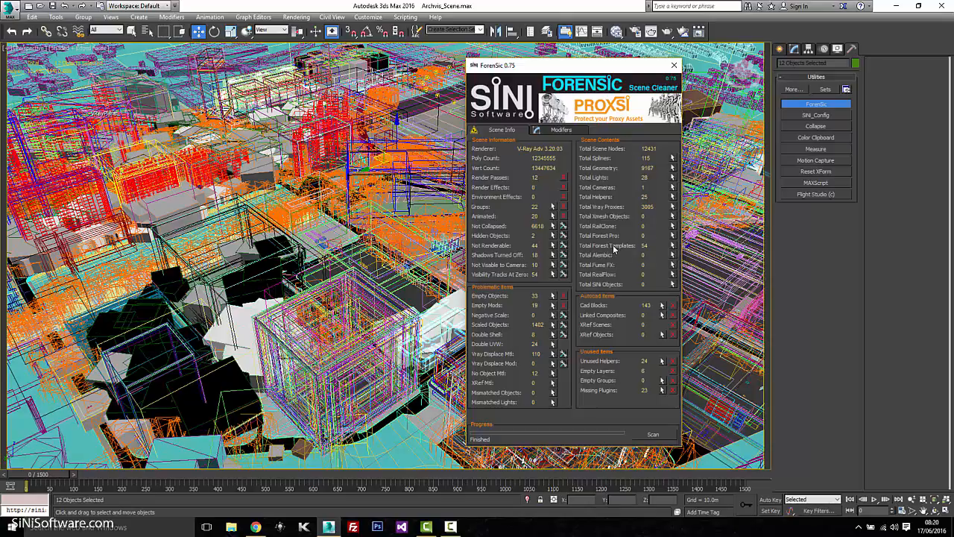
Isolate the 23 missing-plugin objects, inspect Forest005's Geom Stand-in stack, then exit isolation.
{"action": "left_click", "coordinate": [661, 390]}
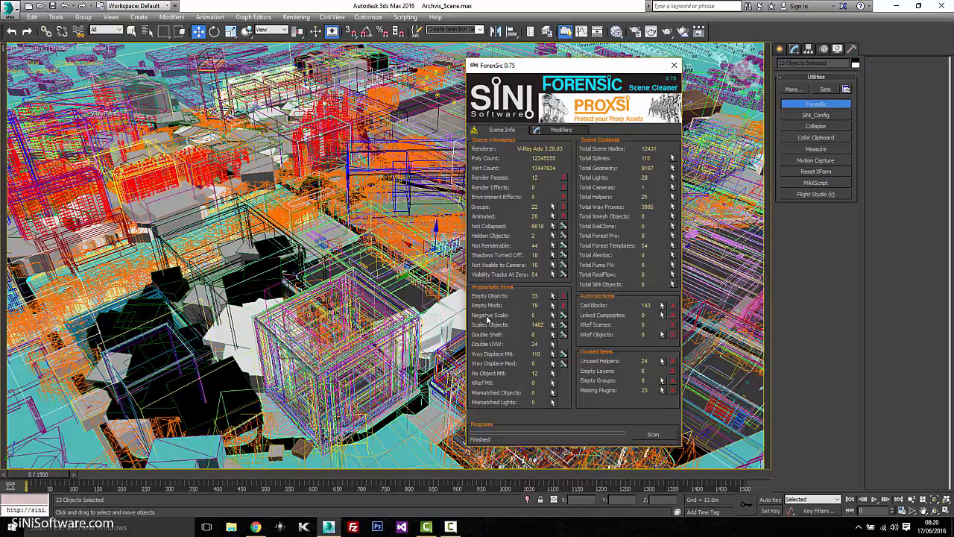
{"action": "key", "text": "alt+q"}
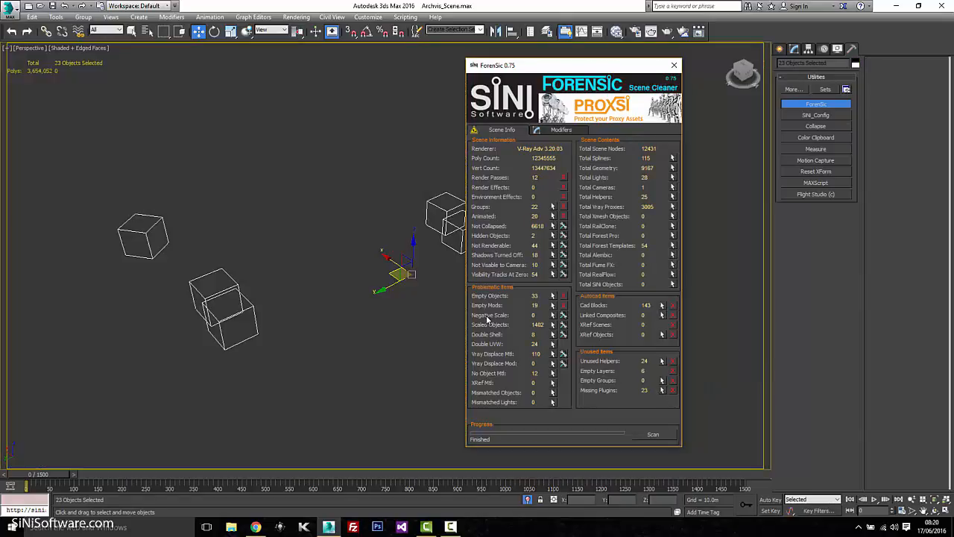
{"action": "left_click", "coordinate": [295, 293]}
{"action": "left_click", "coordinate": [250, 308]}
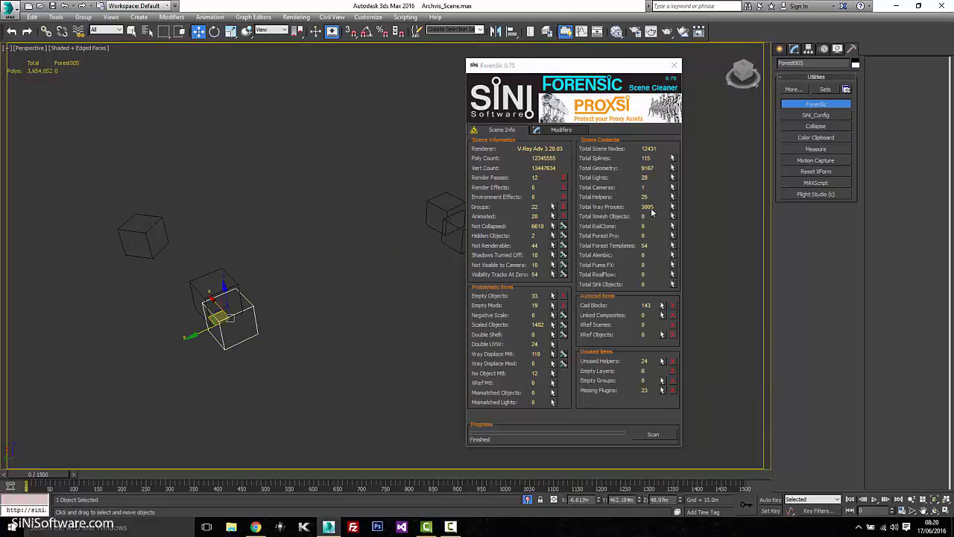
{"action": "left_click", "coordinate": [795, 49]}
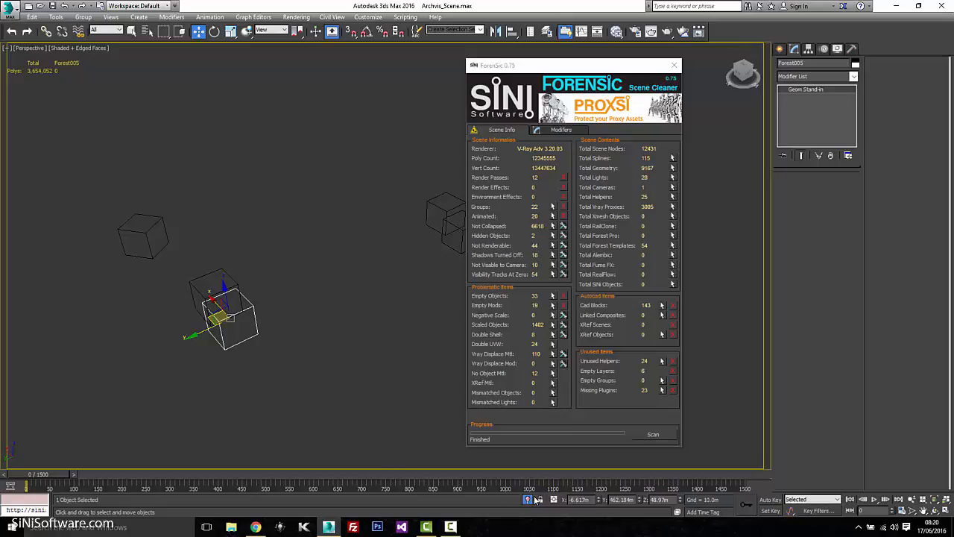
{"action": "key", "text": "alt+q"}
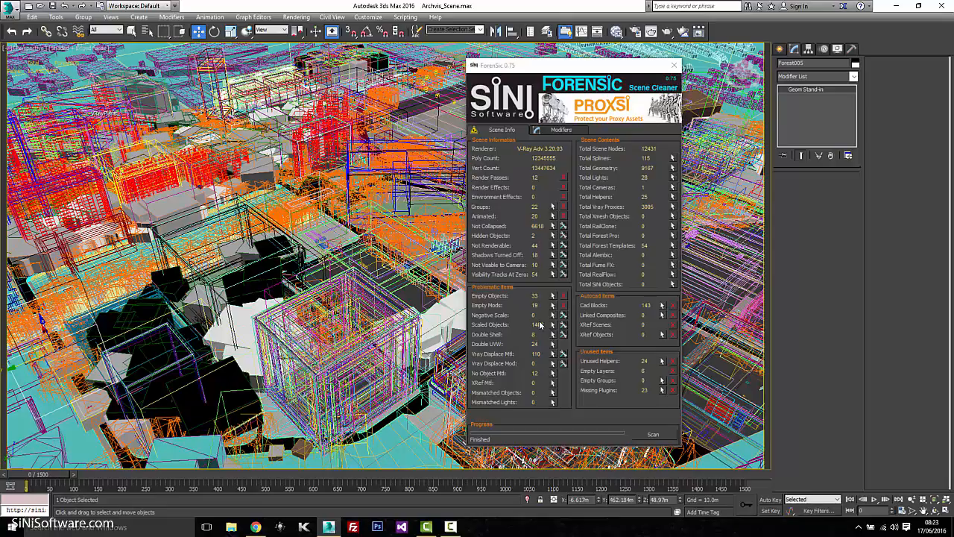
Scan the scene's modifiers and select the 3956 Sweep objects, then return to Scene Info.
{"action": "left_click", "coordinate": [561, 130]}
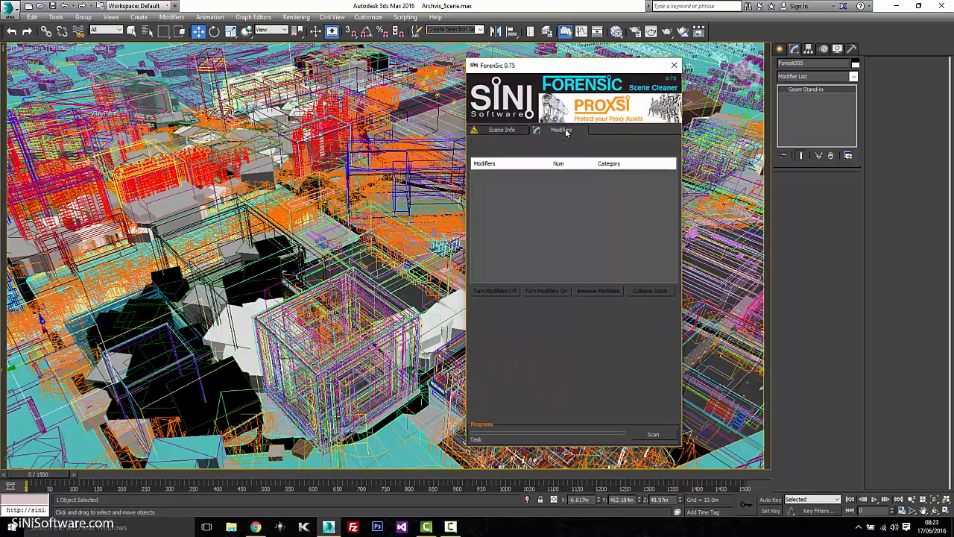
{"action": "left_click", "coordinate": [660, 436]}
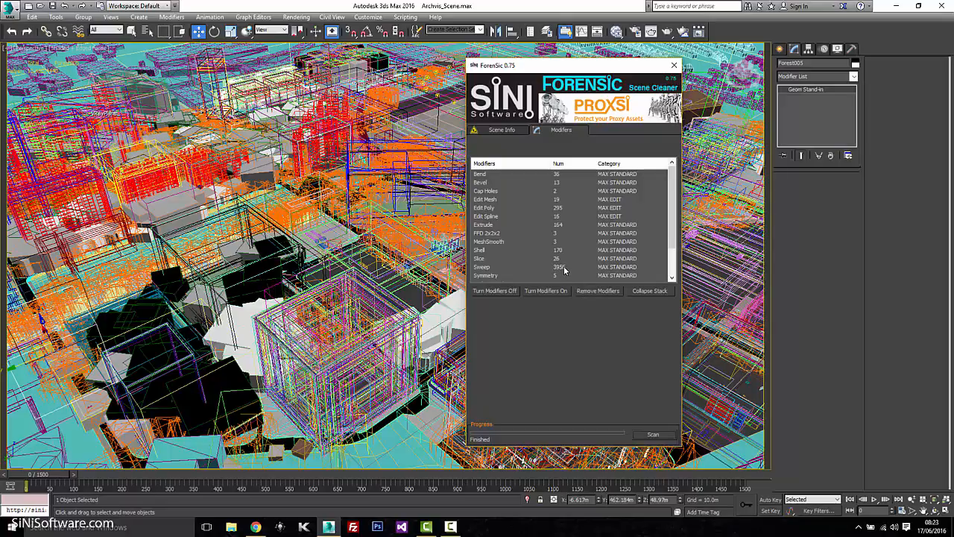
{"action": "mouse_move", "coordinate": [674, 209]}
{"action": "left_mouse_down"}
{"action": "mouse_move", "coordinate": [675, 236]}
{"action": "mouse_move", "coordinate": [675, 215]}
{"action": "mouse_move", "coordinate": [675, 225]}
{"action": "left_mouse_up"}
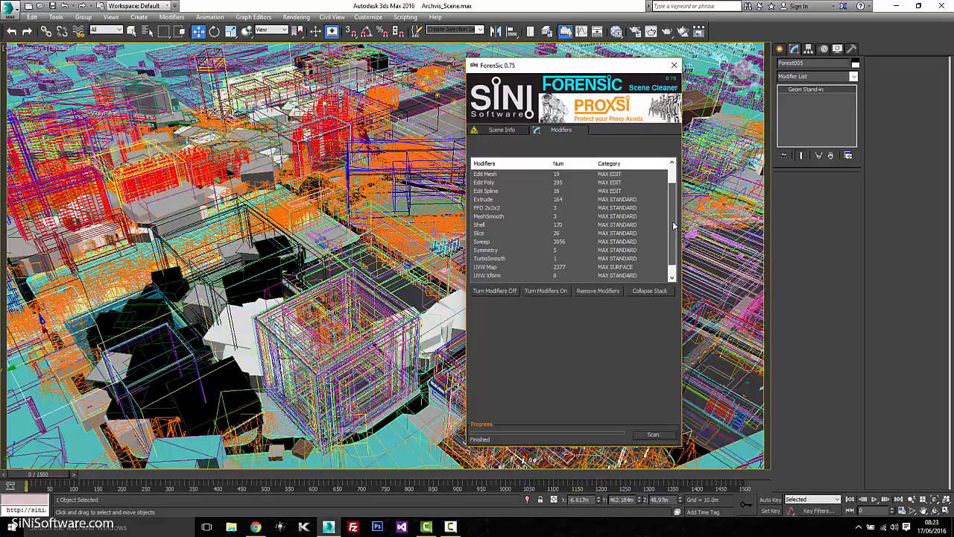
{"action": "left_click", "coordinate": [535, 242]}
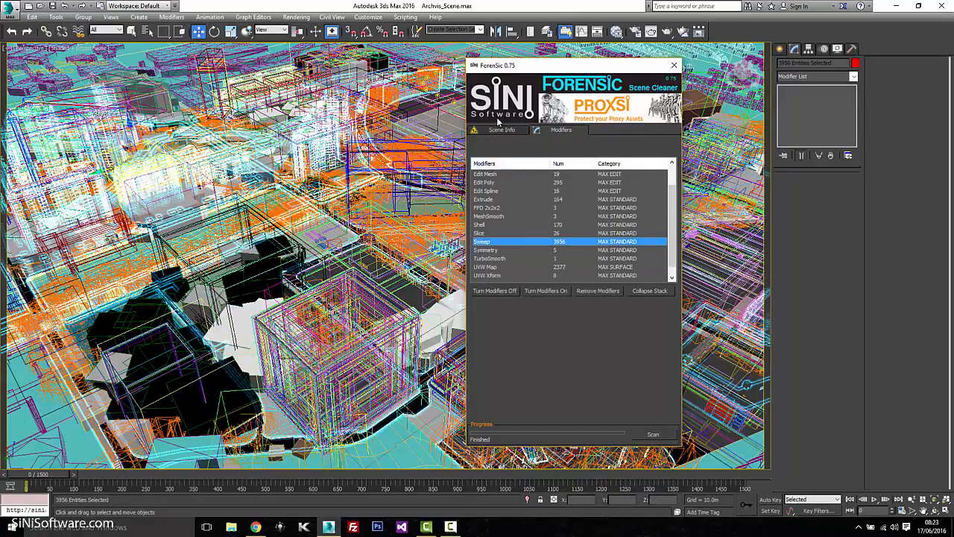
{"action": "left_click", "coordinate": [505, 131]}
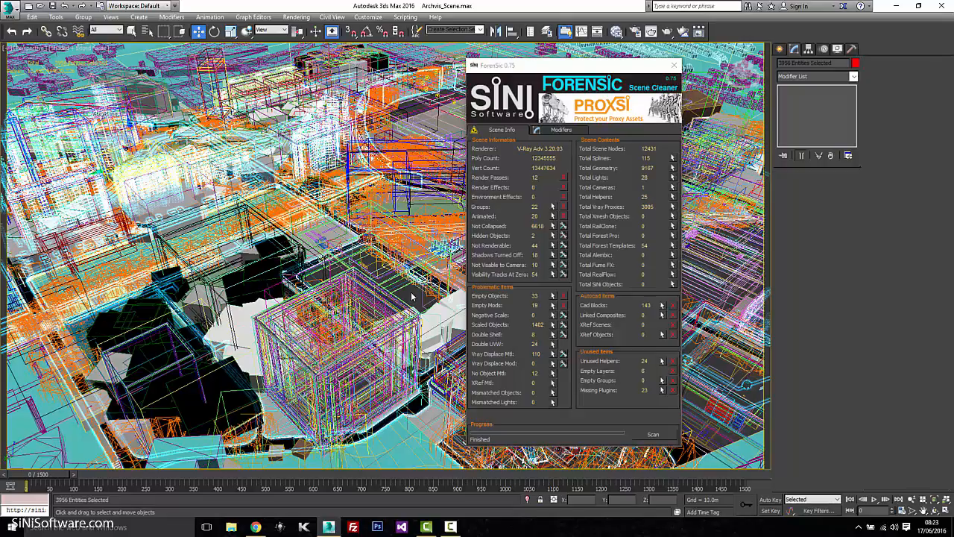
Isolate the 24 double-UVW objects in the four-viewport layout.
{"action": "key", "text": "ctrl+d"}
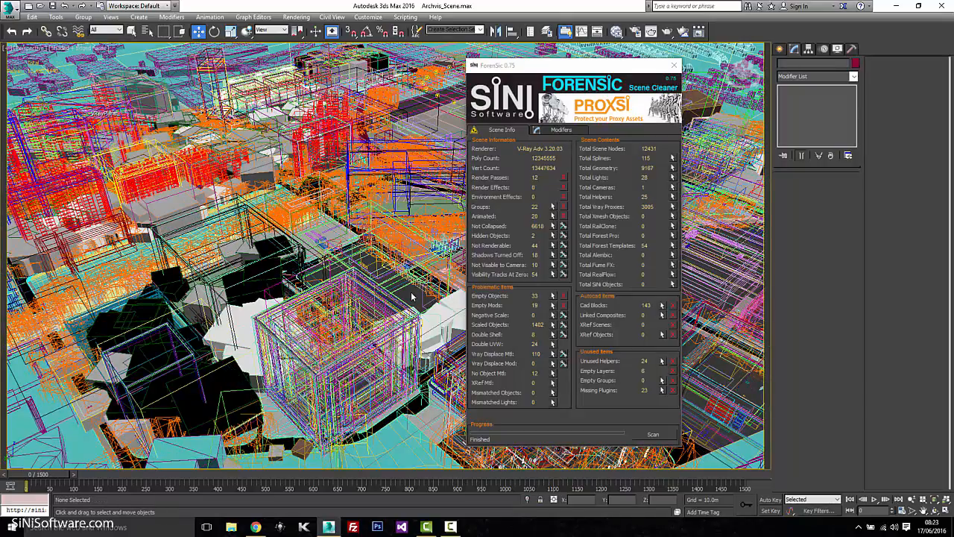
{"action": "left_click", "coordinate": [553, 347]}
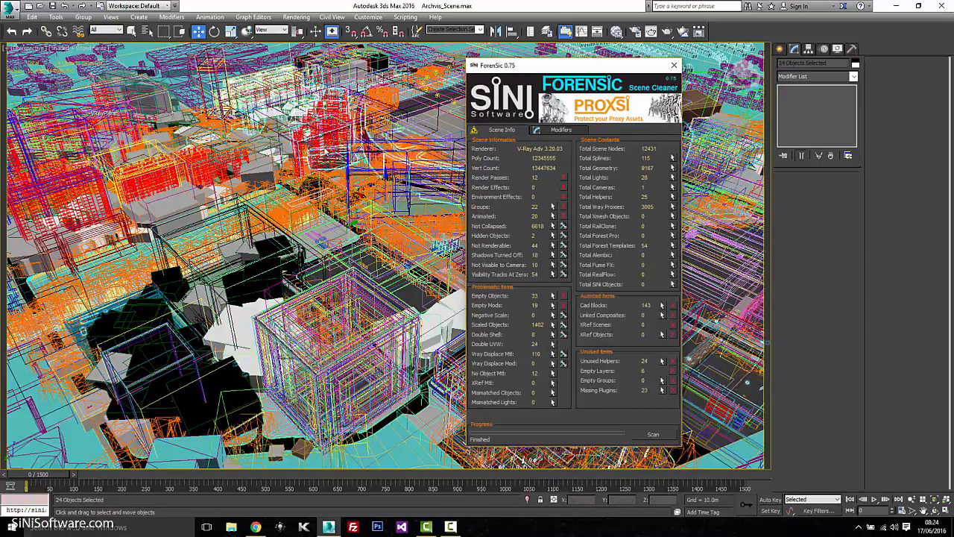
{"action": "key", "text": "alt+w"}
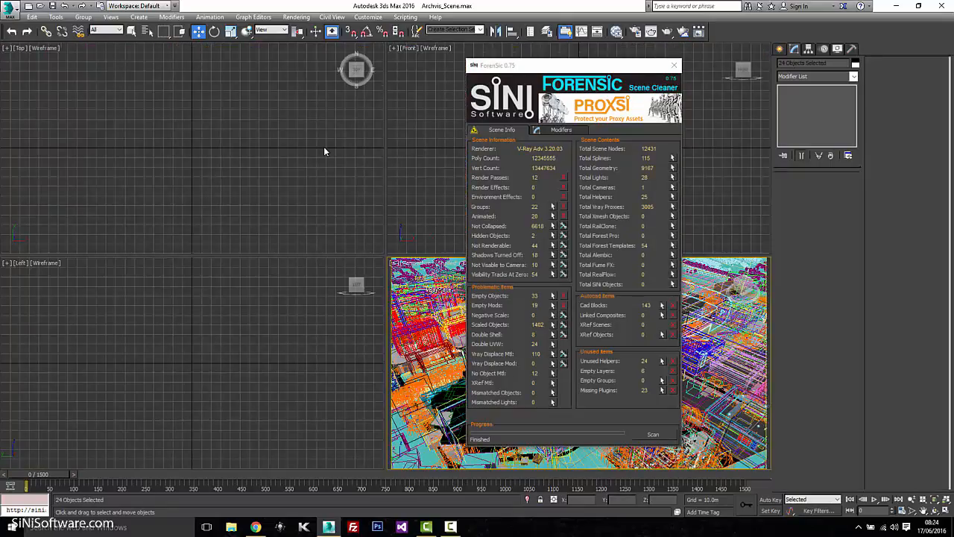
{"action": "key", "text": "alt+q"}
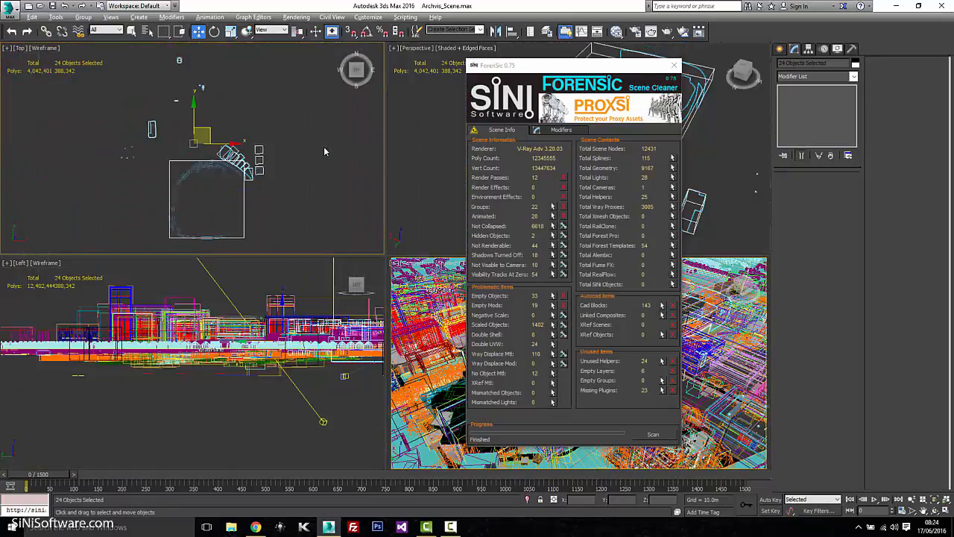
Inspect Wembley_Stadium_HR011's two UVW Map modifiers over Edit Poly, then show the full scene.
{"action": "left_click", "coordinate": [213, 182]}
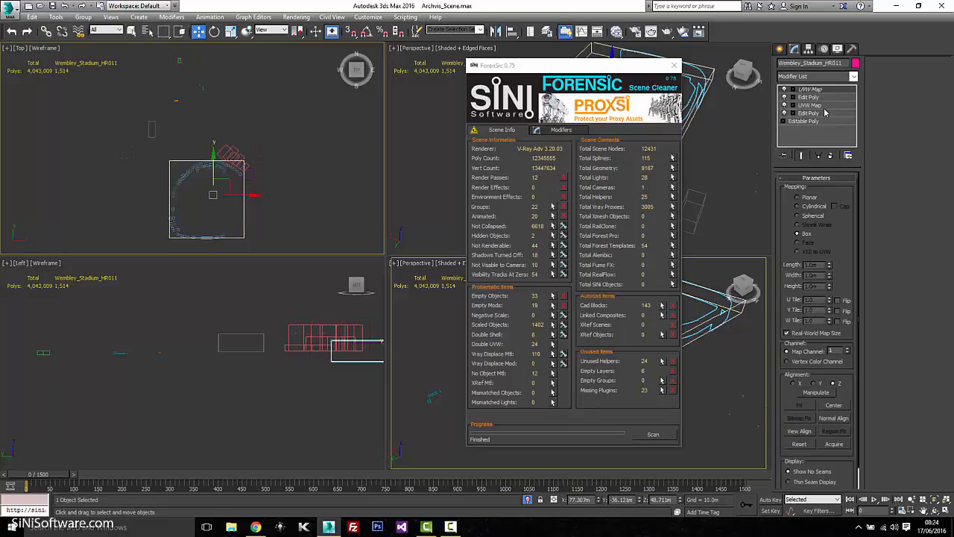
{"action": "left_click", "coordinate": [825, 113]}
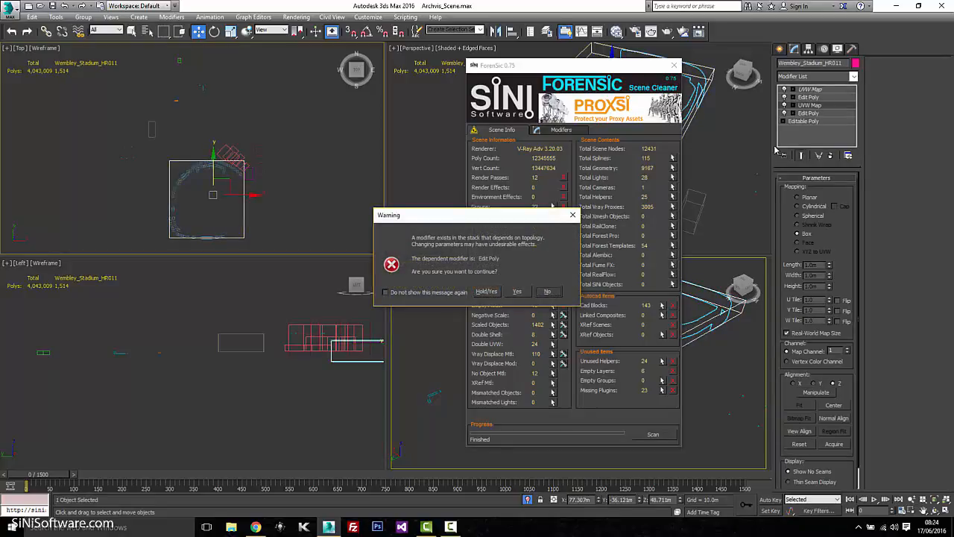
{"action": "left_click", "coordinate": [518, 294]}
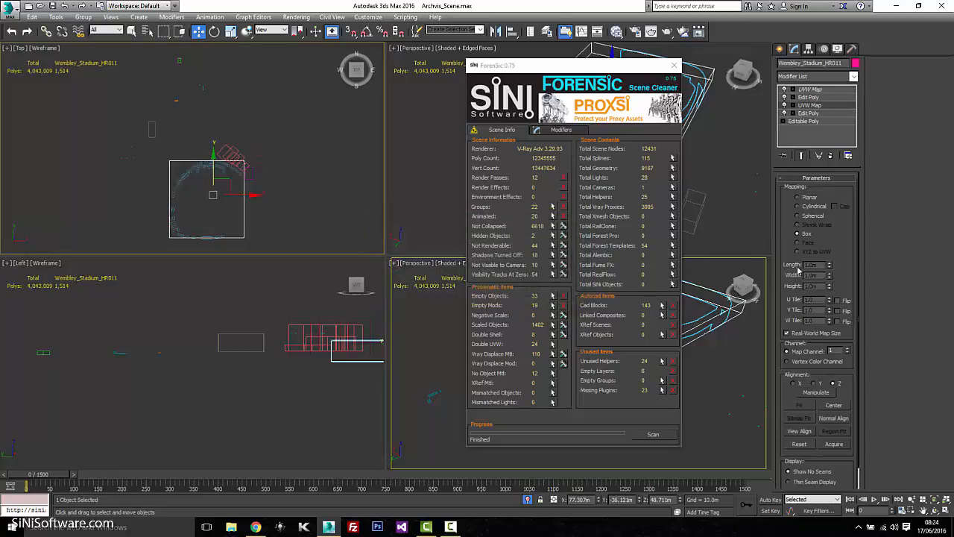
{"action": "left_click", "coordinate": [814, 90]}
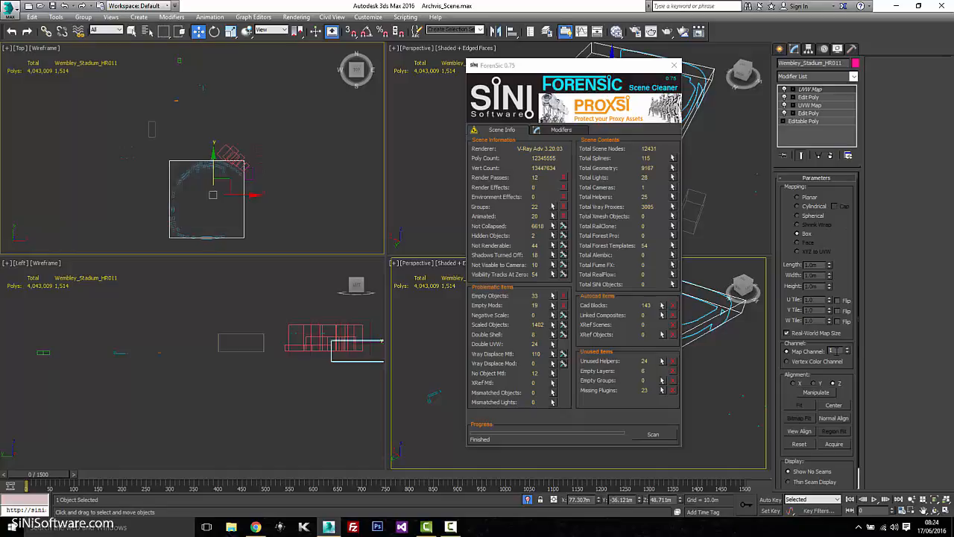
{"action": "left_click", "coordinate": [529, 500]}
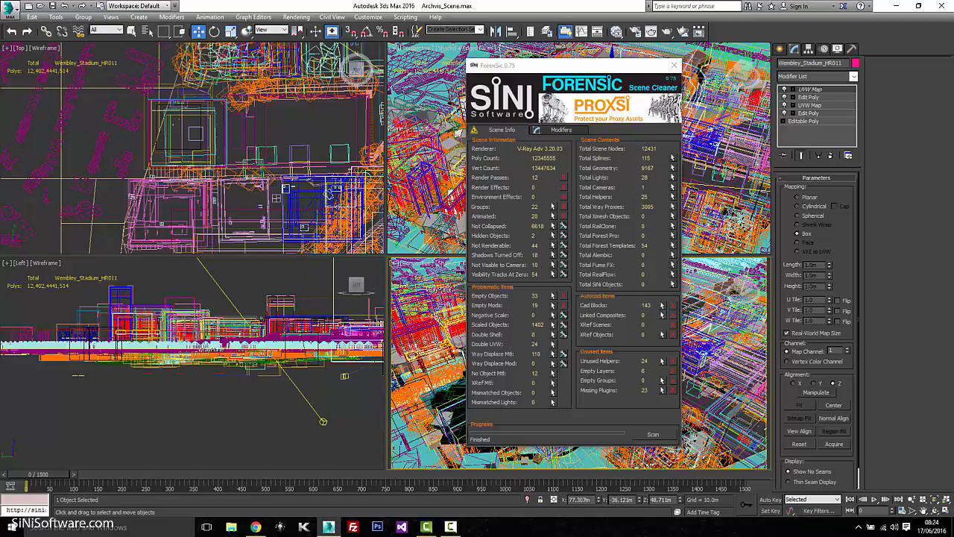
Maximize the Perspective viewport beside the ForenSic window with Alt+W.
{"action": "key", "text": "alt+w"}
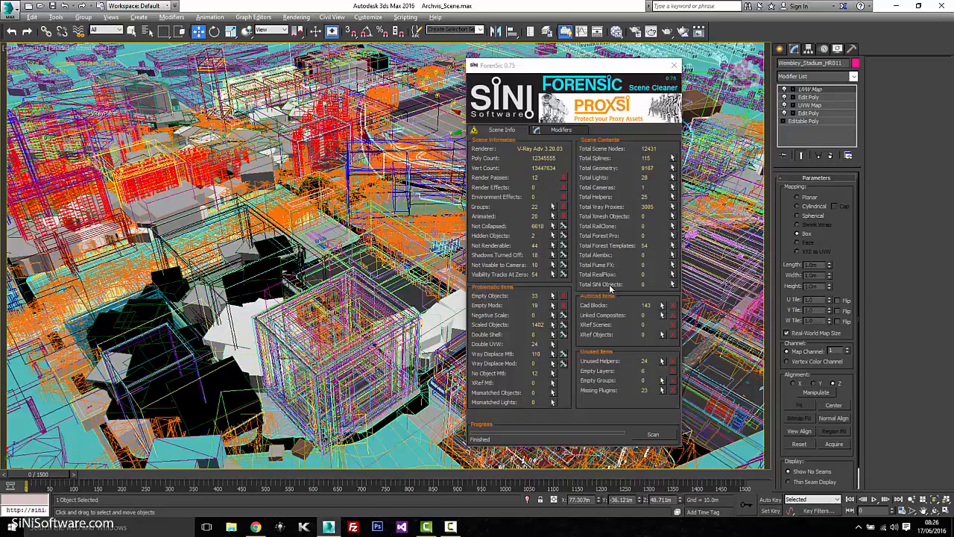
Select all 143 CAD block objects from ForenSic's Cad Blocks entry.
{"action": "left_click", "coordinate": [672, 306]}
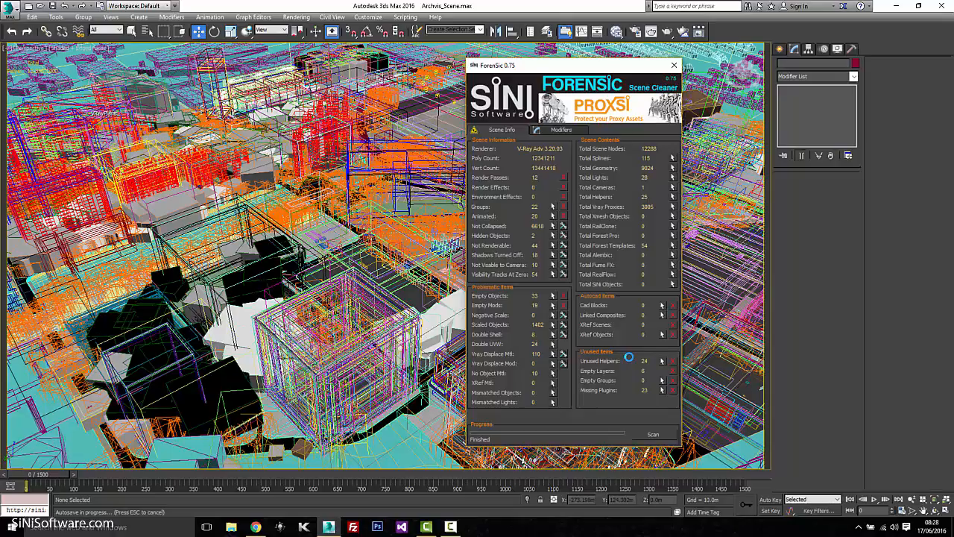
Delete the empty layers, then isolate the 23 missing-plugin objects.
{"action": "left_click", "coordinate": [673, 372]}
{"action": "left_click", "coordinate": [662, 390]}
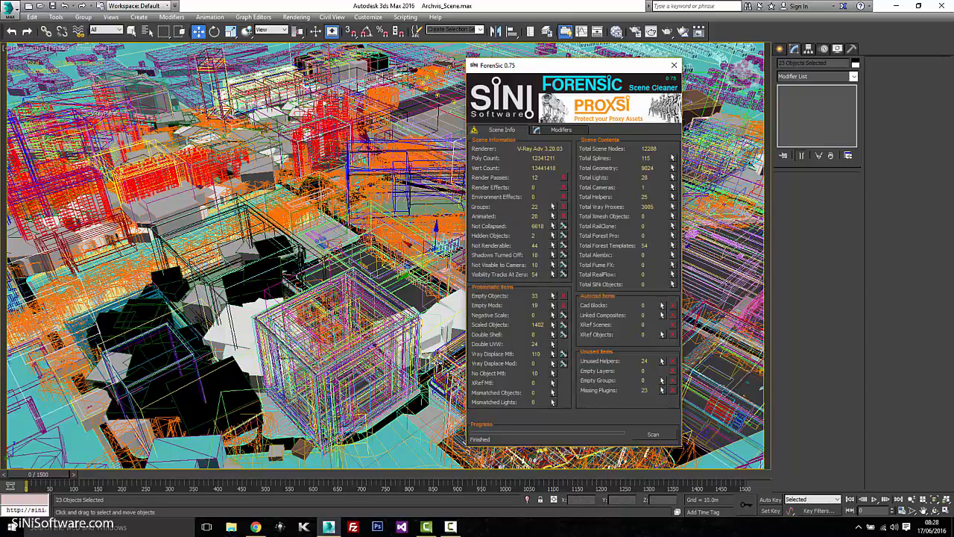
{"action": "key", "text": "alt+q"}
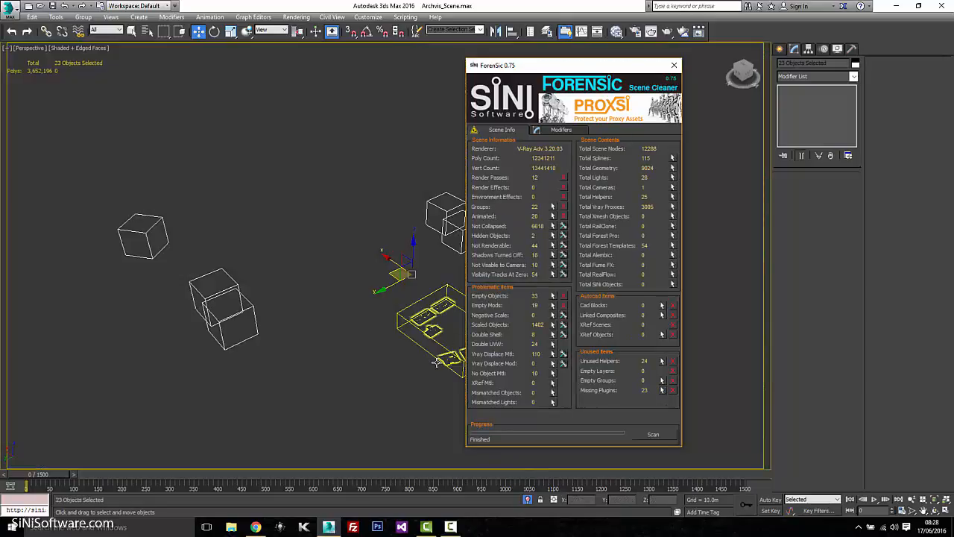
Inspect the isolated Forest stand-in boxes, then restore the full city scene.
{"action": "left_click", "coordinate": [383, 349]}
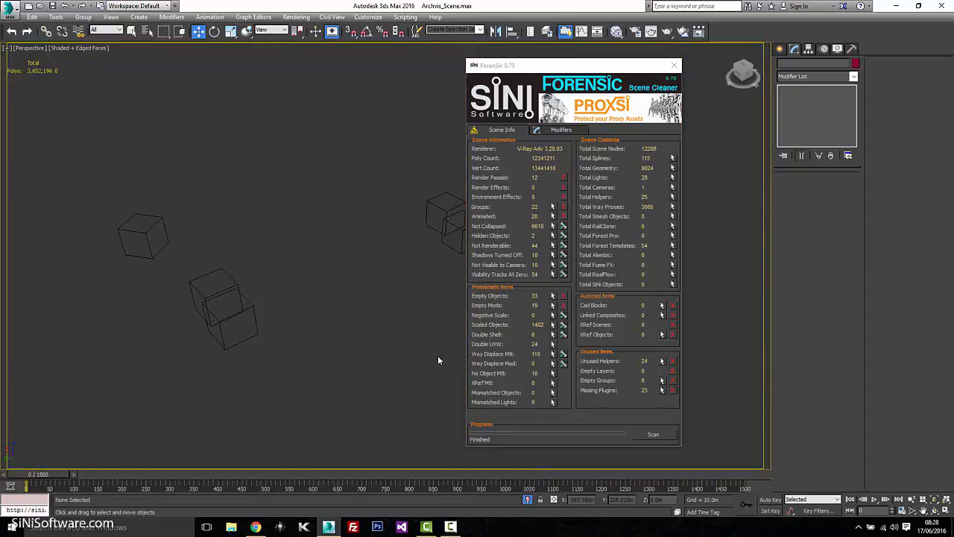
{"action": "left_click_drag", "start_coordinate": [437, 354], "coordinate": [404, 308]}
{"action": "left_click_drag", "start_coordinate": [583, 64], "coordinate": [794, 67]}
{"action": "left_click", "coordinate": [535, 339]}
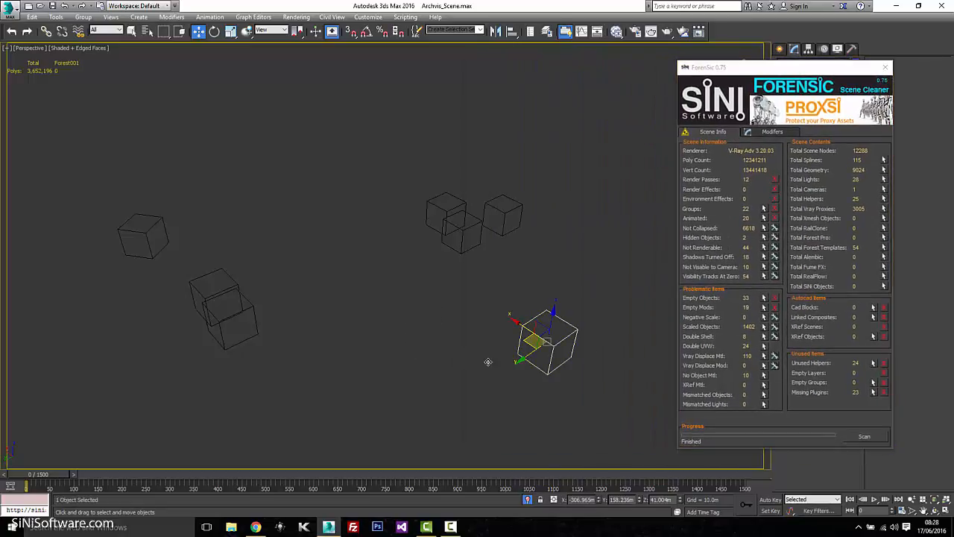
{"action": "key", "text": "ctrl+i"}
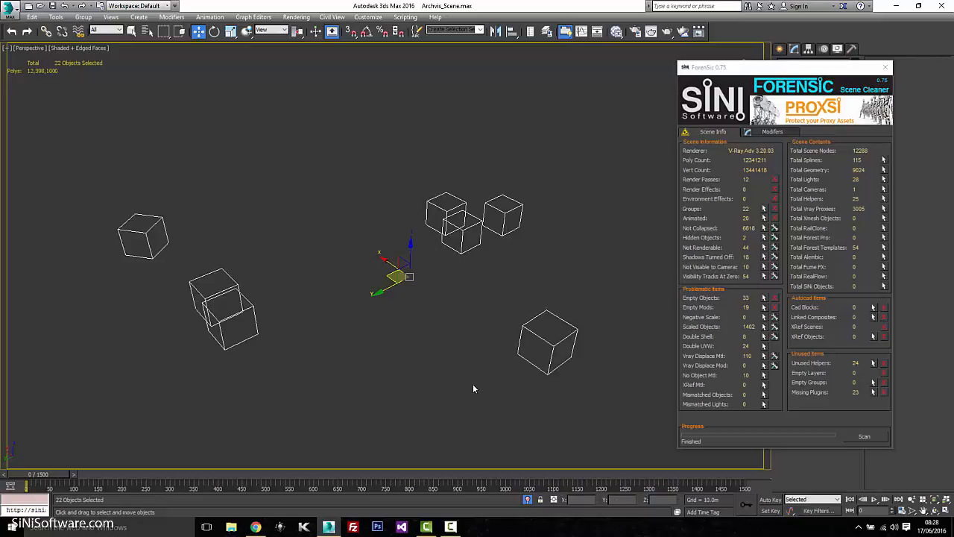
{"action": "left_click", "coordinate": [473, 384]}
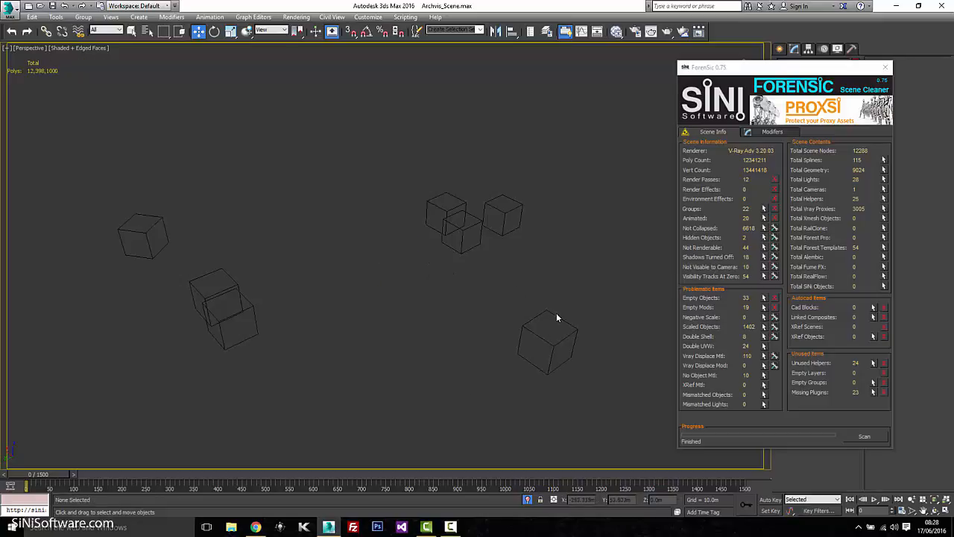
{"action": "left_click", "coordinate": [528, 499]}
{"action": "left_click_drag", "start_coordinate": [835, 69], "coordinate": [565, 62]}
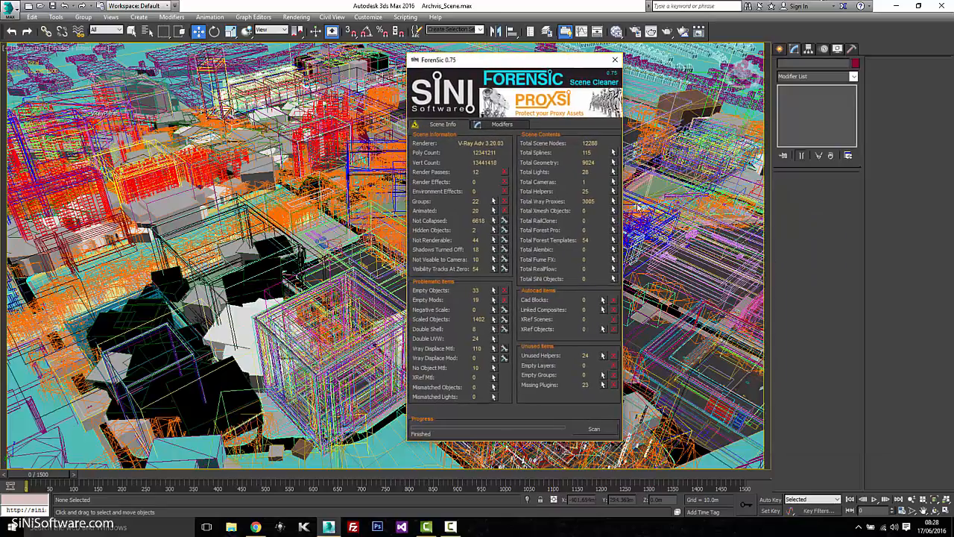
Rescan modifiers in ForenSic, listing Sweep 3956, UVW Map 2377 and Edit Poly 295.
{"action": "left_click", "coordinate": [499, 124]}
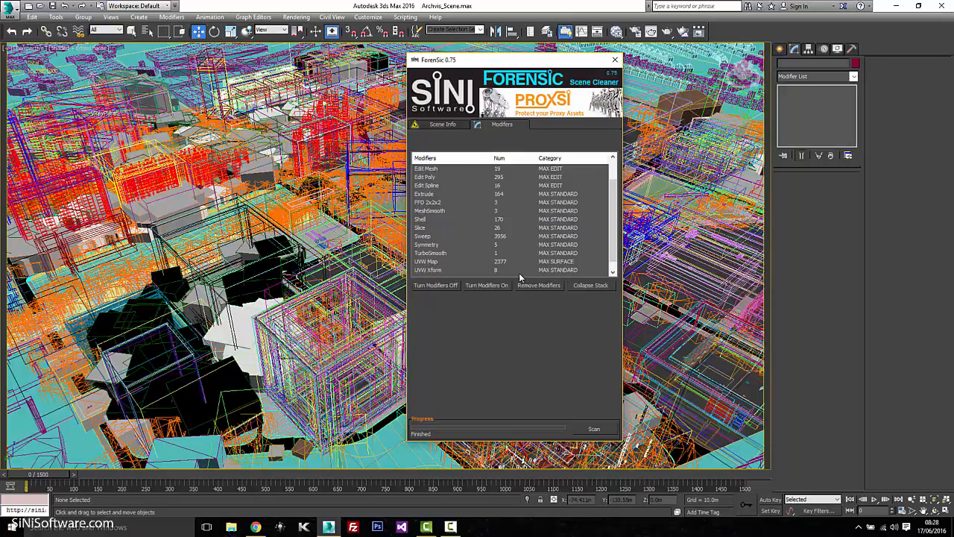
{"action": "left_click", "coordinate": [604, 429]}
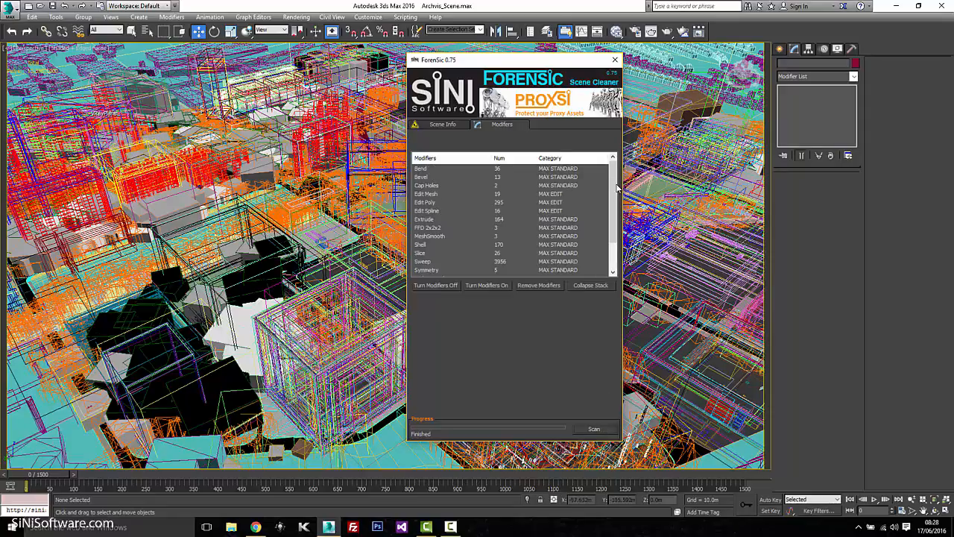
{"action": "mouse_move", "coordinate": [614, 190]}
{"action": "left_mouse_down"}
{"action": "mouse_move", "coordinate": [614, 221]}
{"action": "mouse_move", "coordinate": [614, 190]}
{"action": "left_mouse_up"}
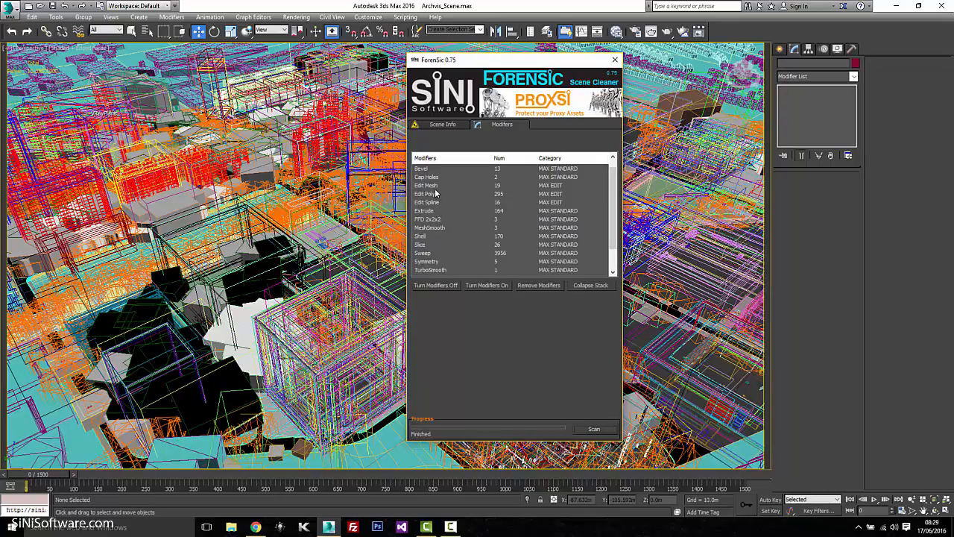
{"action": "left_click_drag", "start_coordinate": [614, 184], "coordinate": [531, 213]}
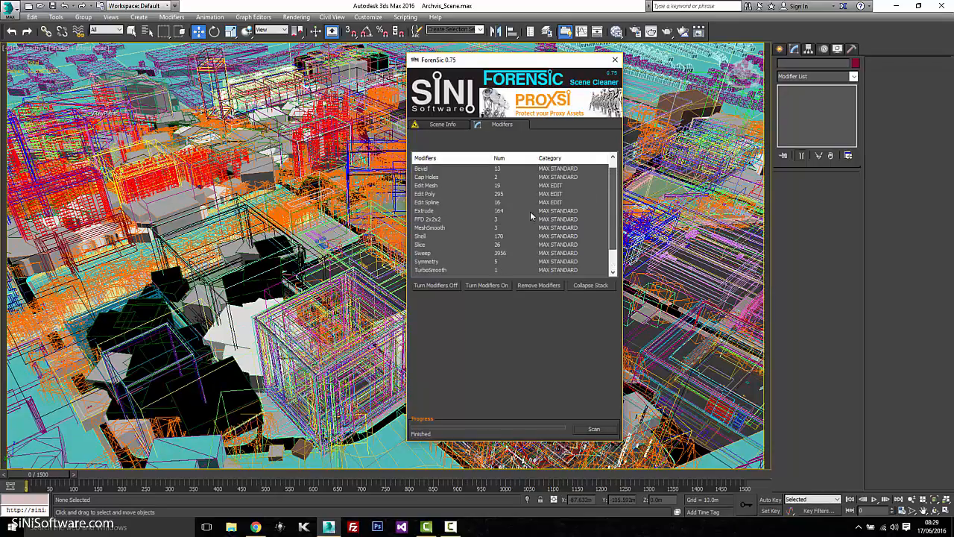
Select the 3956 Sweep-modifier objects, clear the selection, and return to the Scene Info statistics.
{"action": "left_click", "coordinate": [423, 253]}
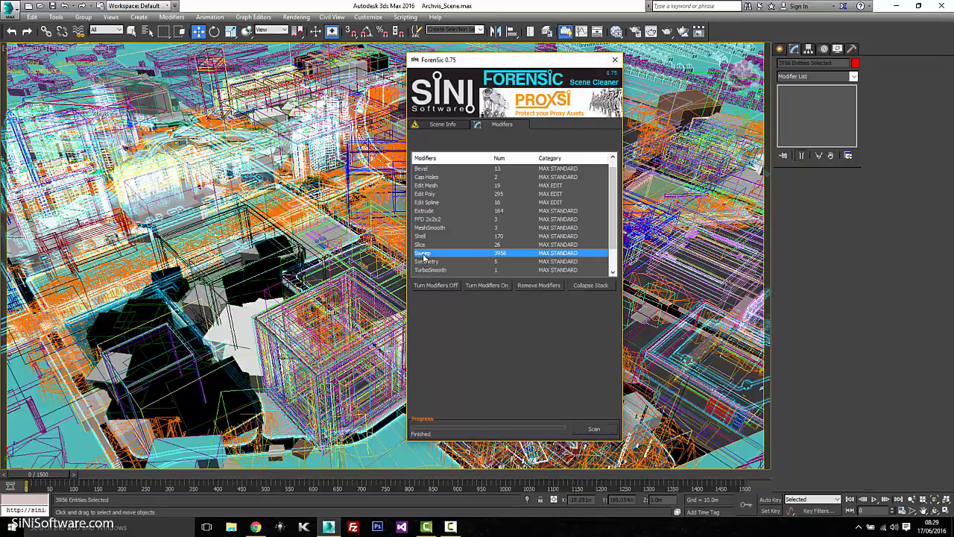
{"action": "left_click", "coordinate": [453, 287]}
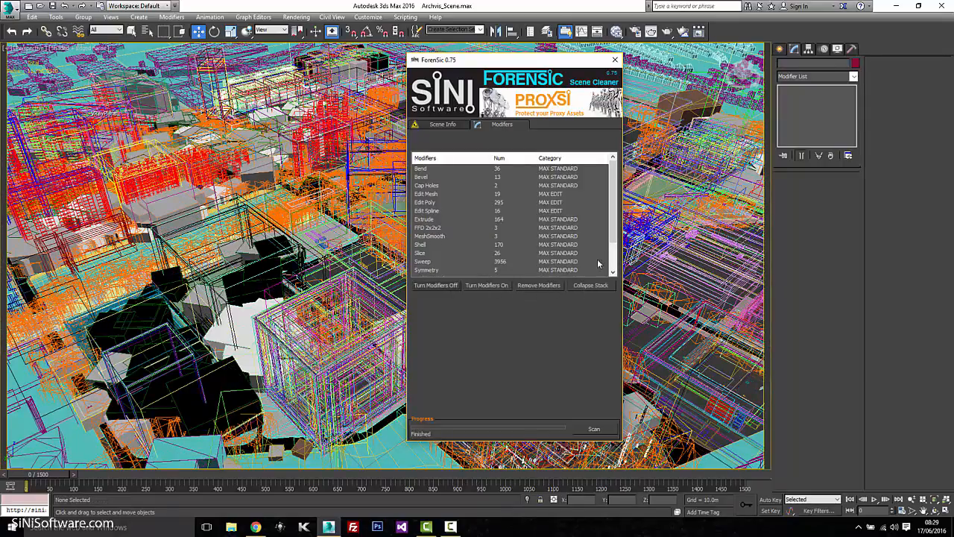
{"action": "mouse_move", "coordinate": [614, 222]}
{"action": "left_mouse_down"}
{"action": "mouse_move", "coordinate": [614, 250]}
{"action": "mouse_move", "coordinate": [615, 196]}
{"action": "mouse_move", "coordinate": [615, 228]}
{"action": "mouse_move", "coordinate": [615, 219]}
{"action": "left_mouse_up"}
{"action": "scroll", "coordinate": [614, 233], "scroll_direction": "down", "scroll_amount": 2}
{"action": "left_click_drag", "start_coordinate": [614, 233], "coordinate": [614, 188]}
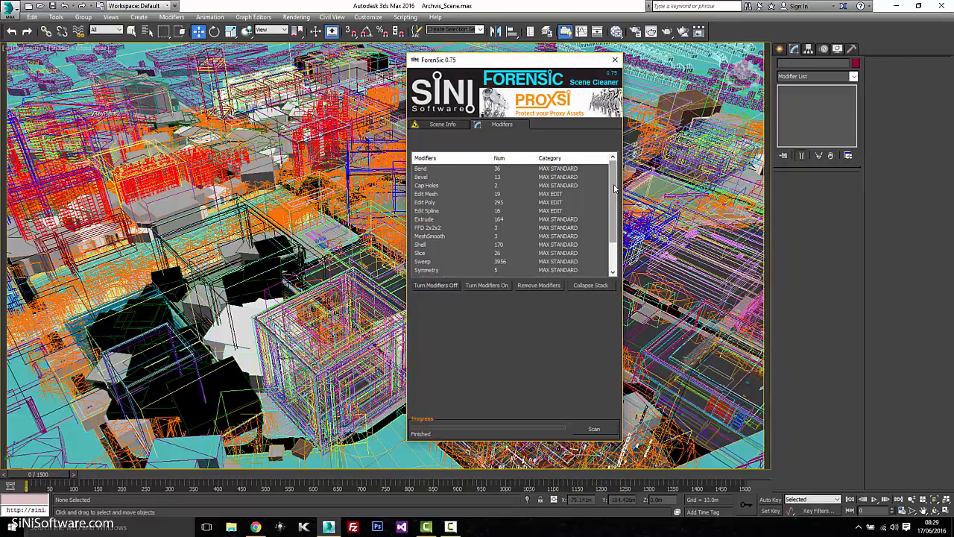
{"action": "left_click", "coordinate": [442, 124]}
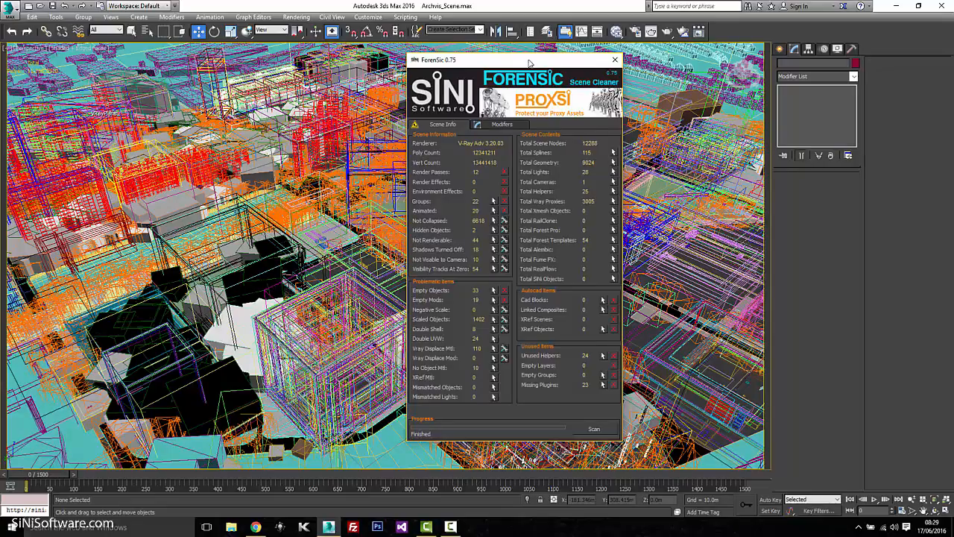
{"action": "left_click_drag", "start_coordinate": [527, 59], "coordinate": [545, 57]}
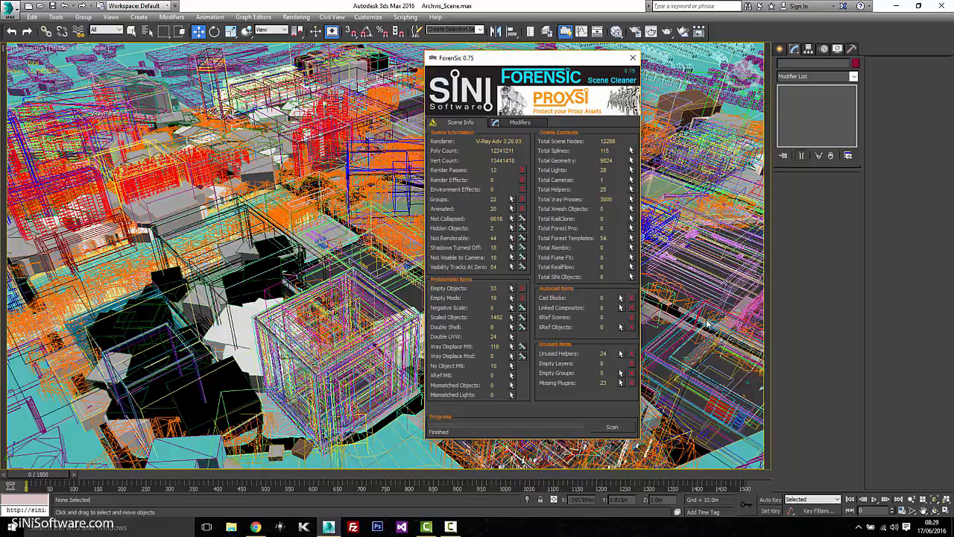
{"action": "left_click", "coordinate": [450, 526]}
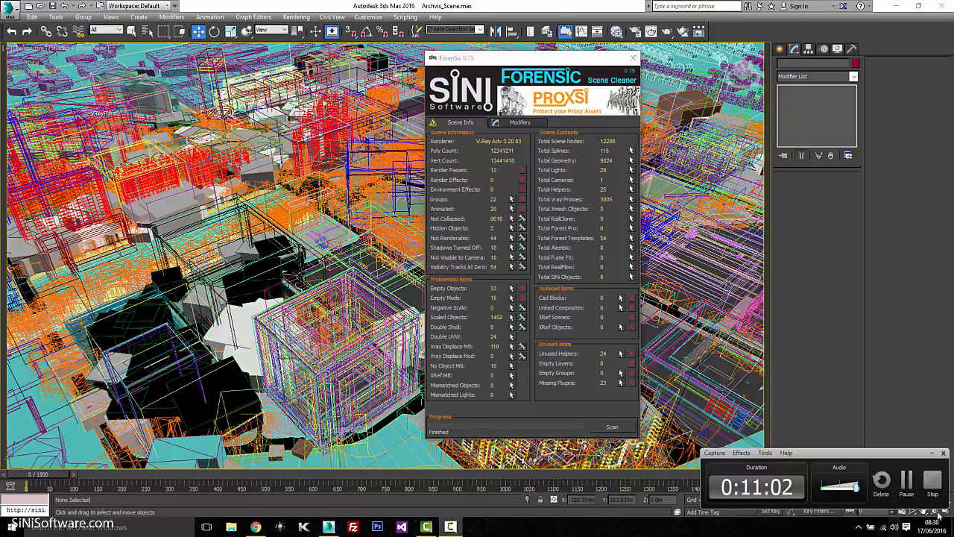